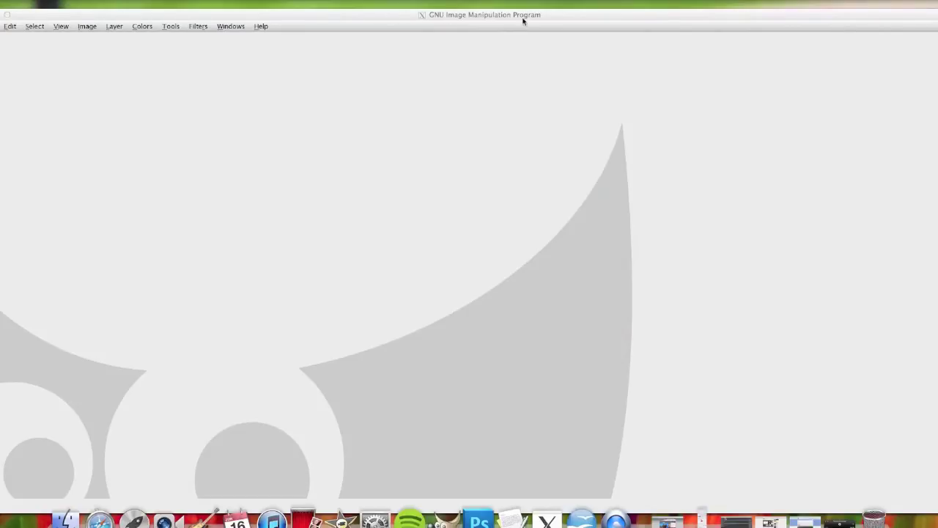
Move the GIMP window aside to find the Bridge photo on the desktop.
{"action": "left_click_drag", "start_coordinate": [586, 15], "coordinate": [50, 40]}
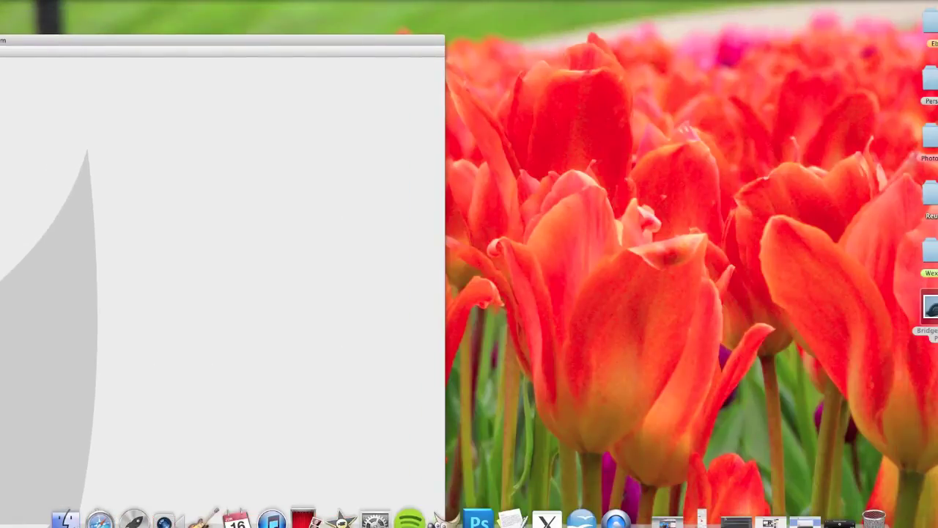
{"action": "left_click", "coordinate": [930, 308]}
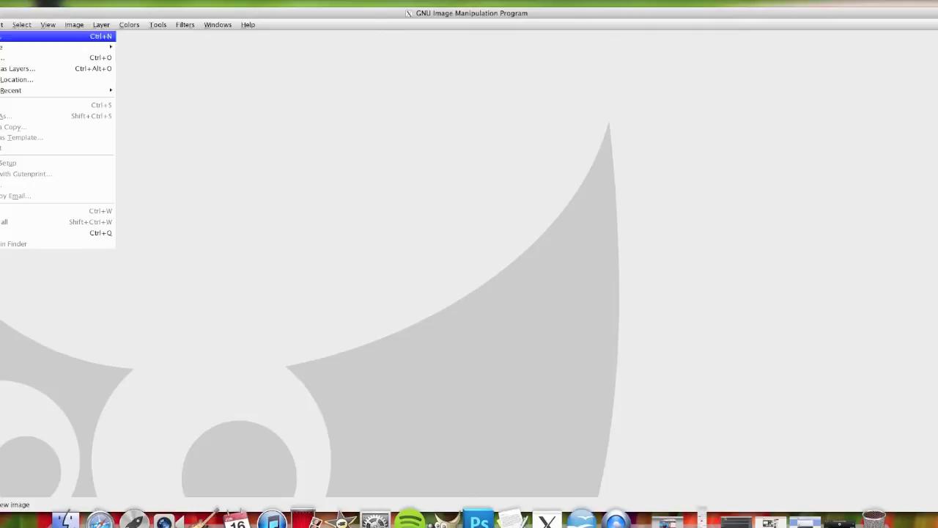
{"action": "mouse_move", "coordinate": [9, 48]}
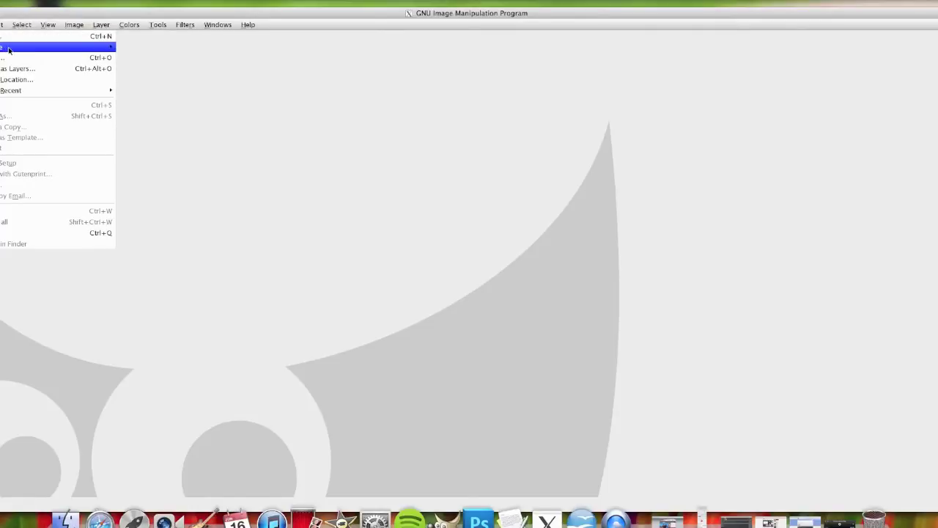
Open Bridge_joint.JPG from the Desktop into GIMP.
{"action": "left_click", "coordinate": [2, 63]}
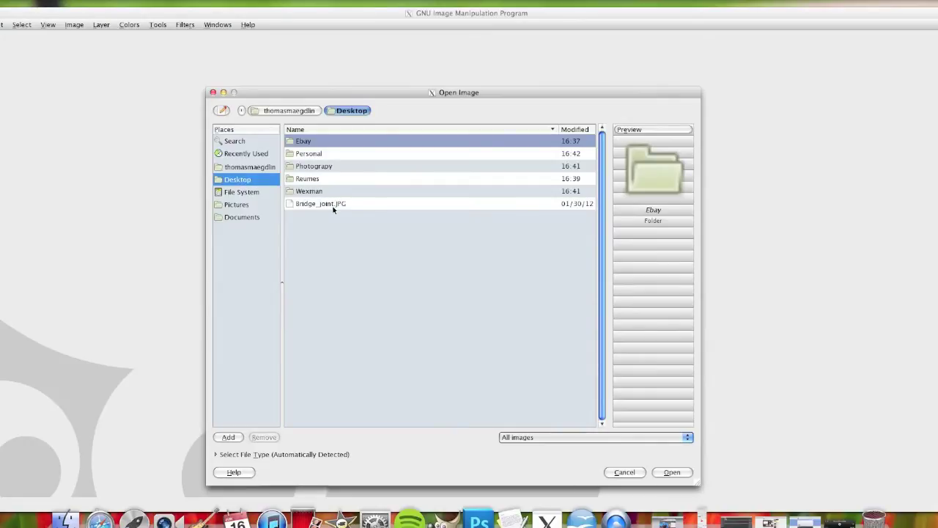
{"action": "double_click", "coordinate": [333, 204]}
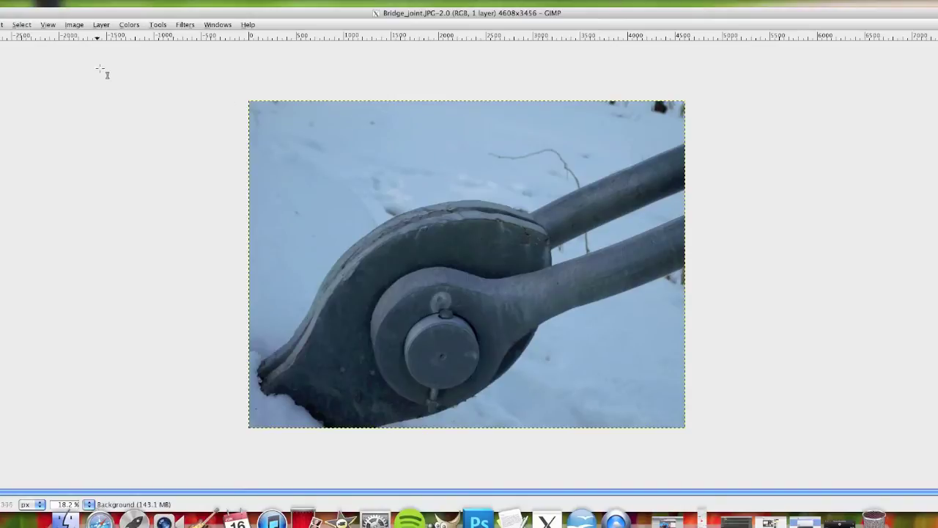
Apply Brightness-Contrast with brightness 70 and contrast 70 to the photo.
{"action": "left_click", "coordinate": [57, 25]}
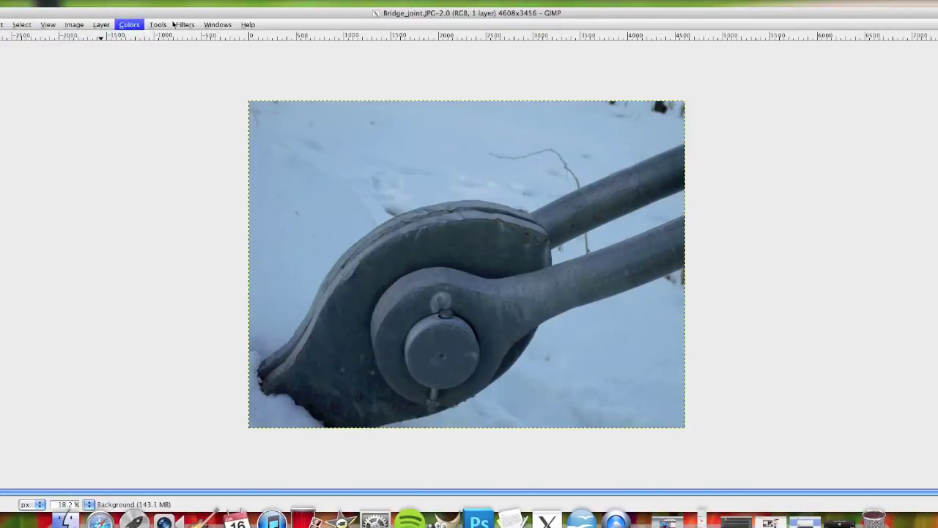
{"action": "left_click", "coordinate": [142, 231]}
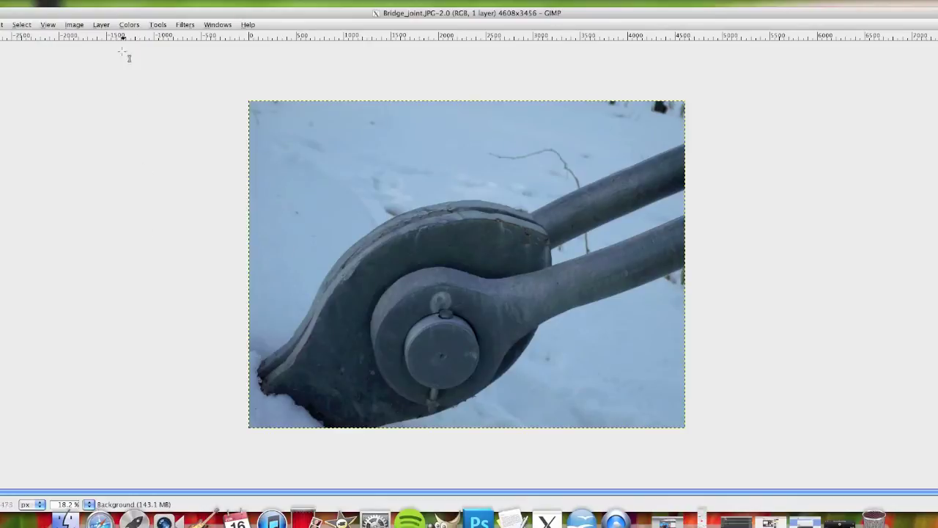
{"action": "left_click", "coordinate": [119, 26]}
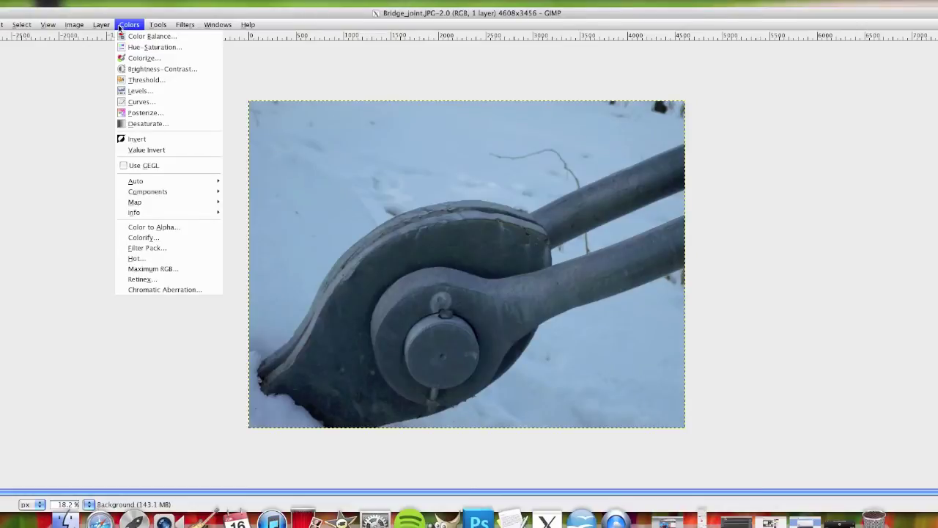
{"action": "left_click", "coordinate": [157, 71]}
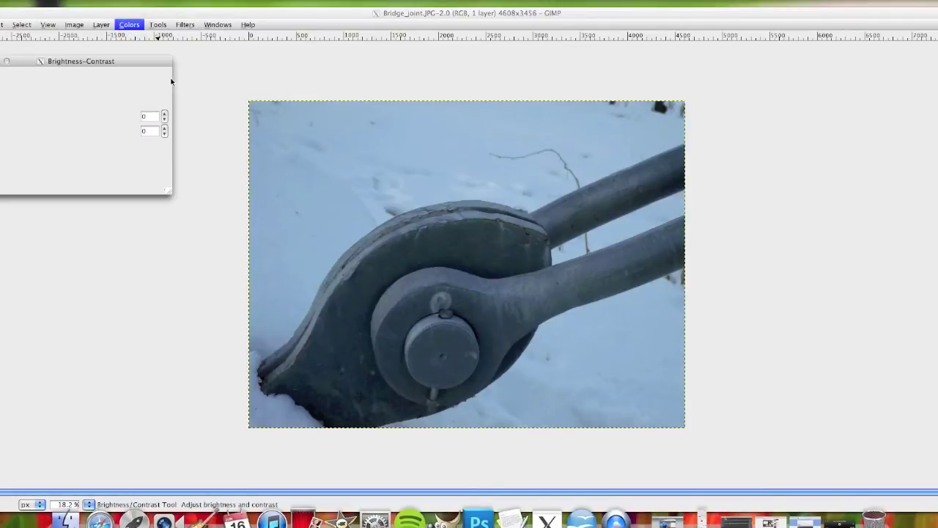
{"action": "left_click_drag", "start_coordinate": [80, 117], "coordinate": [108, 118]}
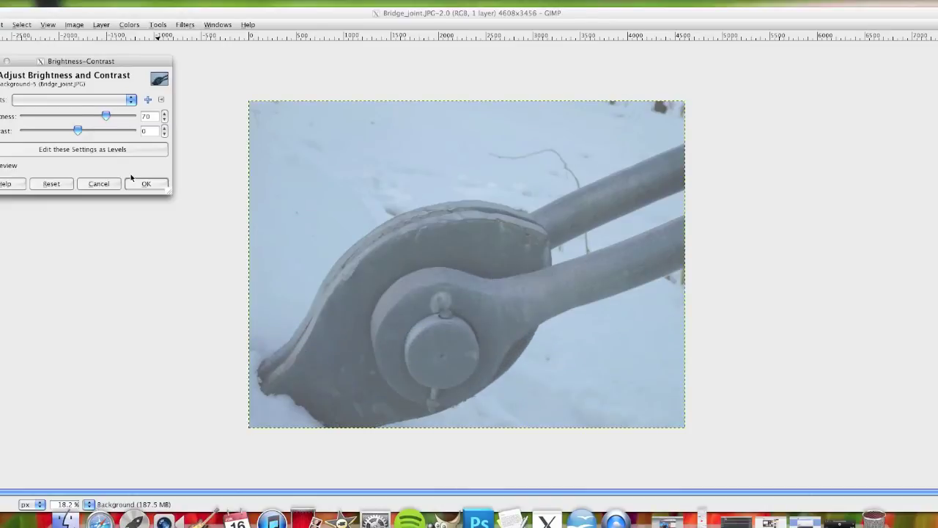
{"action": "left_click_drag", "start_coordinate": [78, 131], "coordinate": [102, 133]}
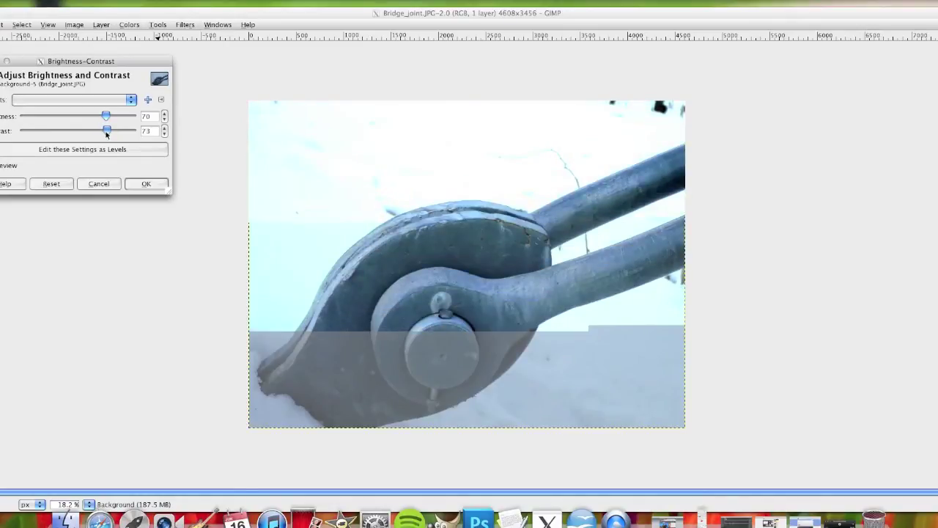
{"action": "left_click_drag", "start_coordinate": [106, 134], "coordinate": [125, 132]}
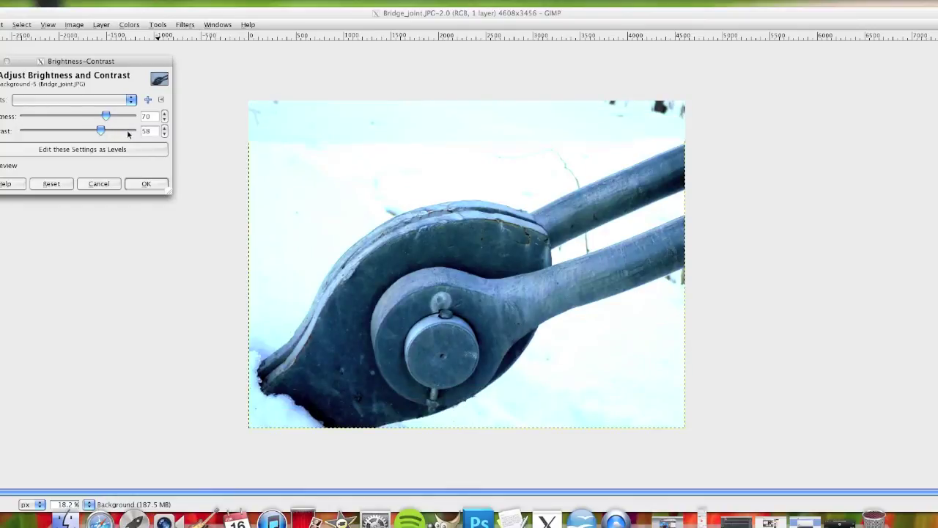
{"action": "left_click_drag", "start_coordinate": [100, 130], "coordinate": [106, 131]}
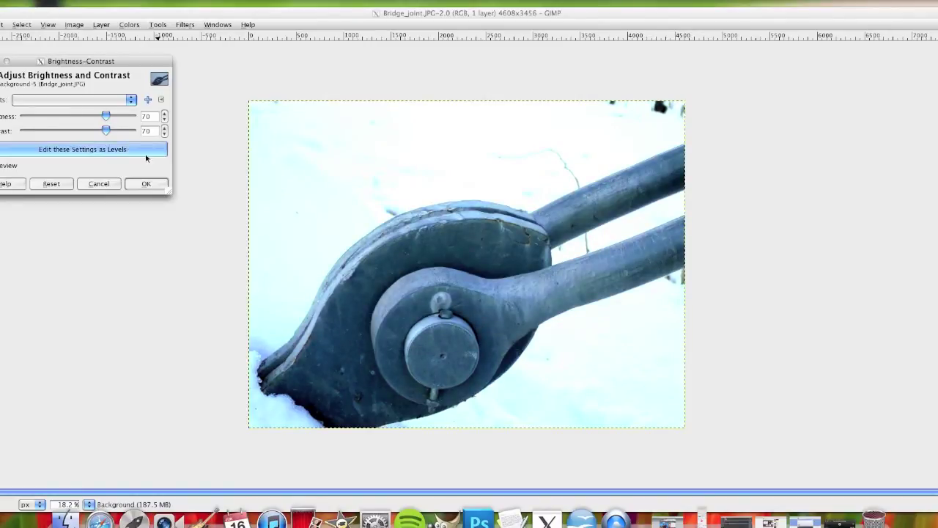
{"action": "left_click", "coordinate": [147, 184]}
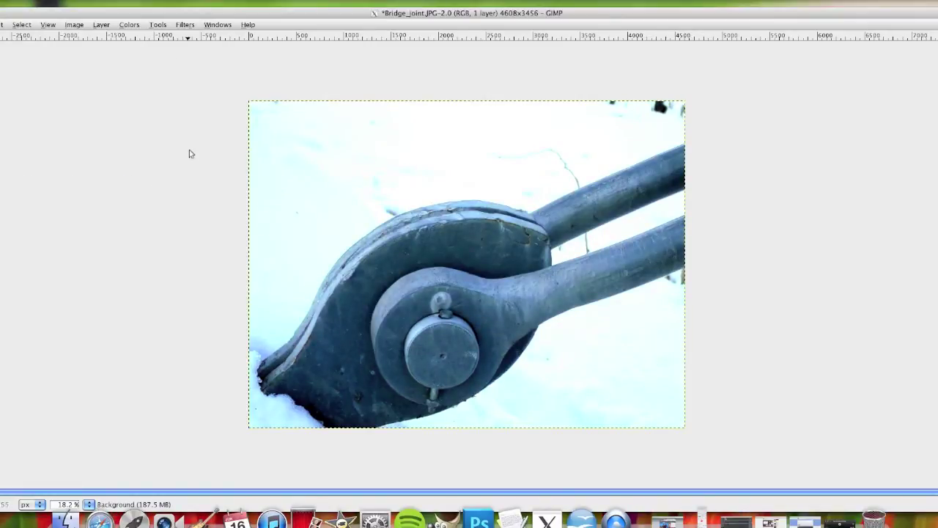
Apply Hue-Saturation with the master saturation raised to 47.
{"action": "left_click", "coordinate": [134, 26]}
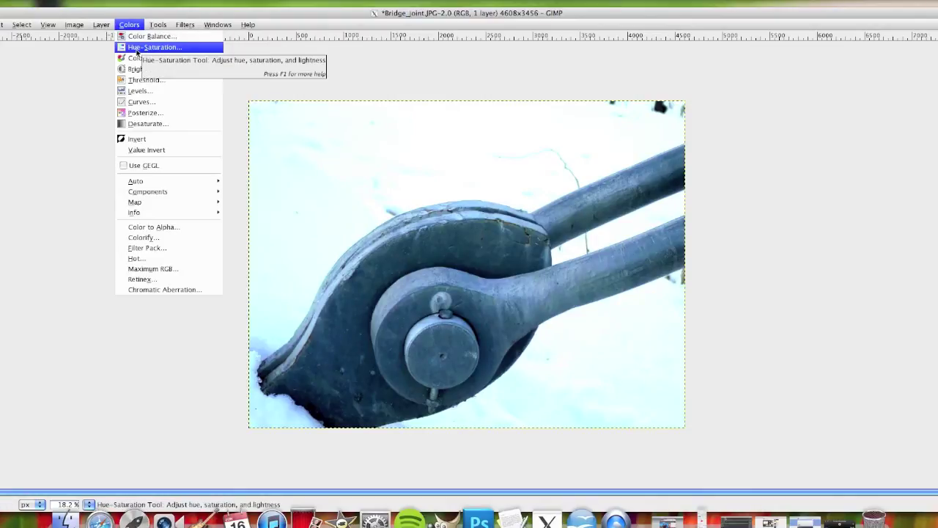
{"action": "left_click", "coordinate": [137, 48]}
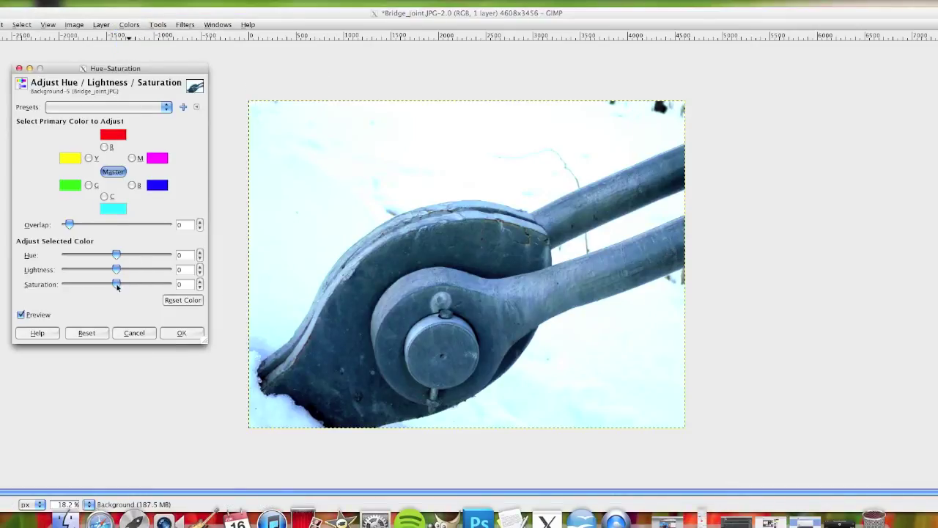
{"action": "left_click_drag", "start_coordinate": [117, 286], "coordinate": [147, 286]}
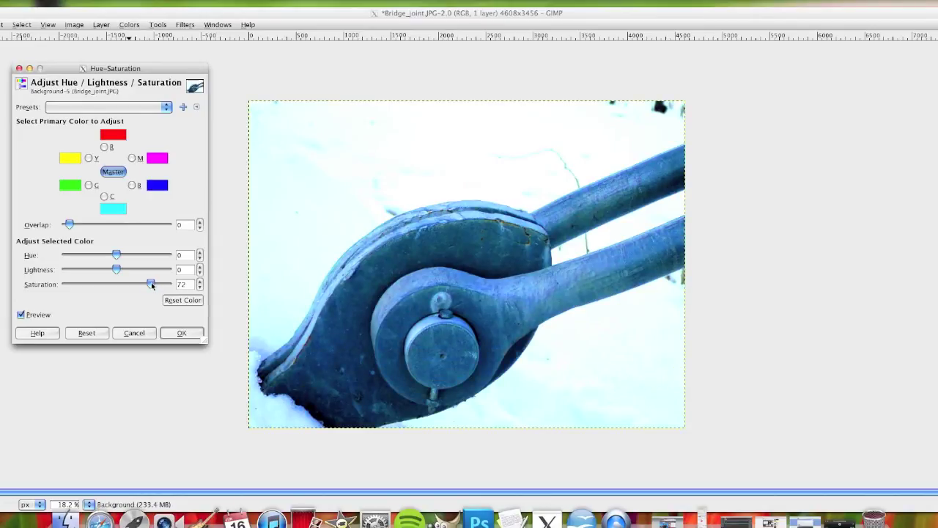
{"action": "left_click_drag", "start_coordinate": [151, 283], "coordinate": [147, 285]}
{"action": "left_click_drag", "start_coordinate": [146, 285], "coordinate": [139, 287]}
{"action": "left_click", "coordinate": [182, 334]}
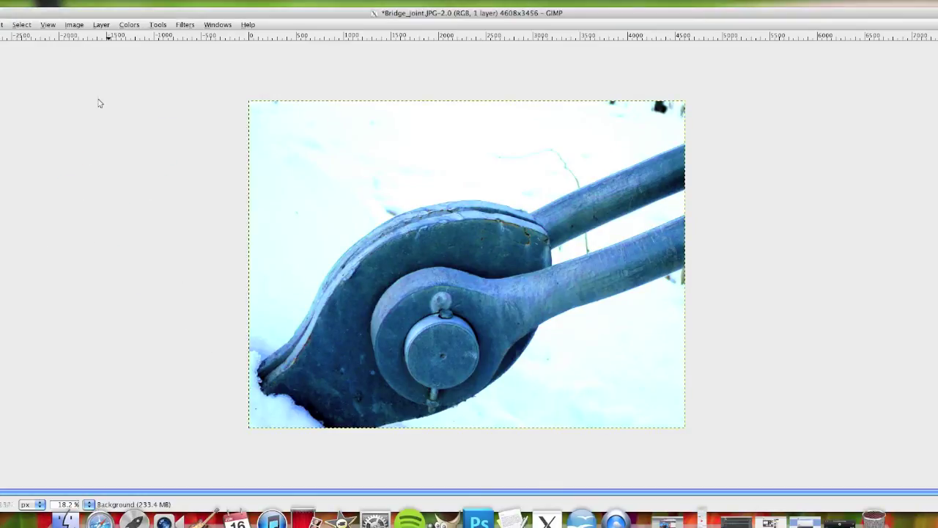
Save the edit as Bridge_joint2.JPG at JPEG quality 98, then minimize GIMP.
{"action": "left_click", "coordinate": [0, 24]}
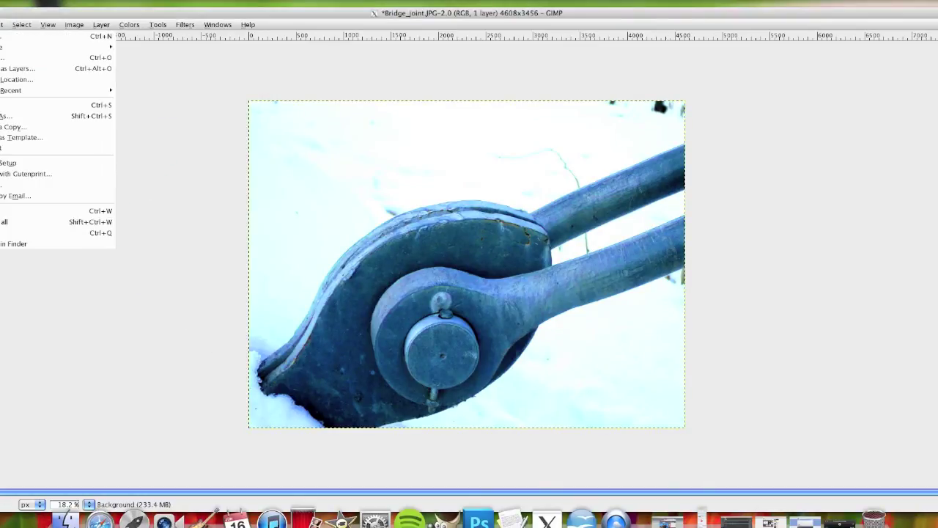
{"action": "left_click", "coordinate": [20, 118]}
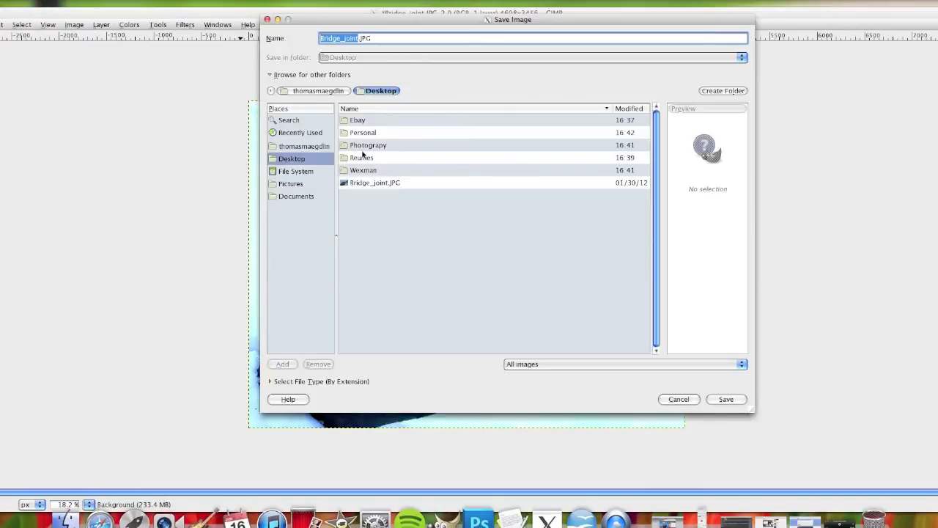
{"action": "left_click", "coordinate": [359, 38]}
{"action": "type", "text": "2"}
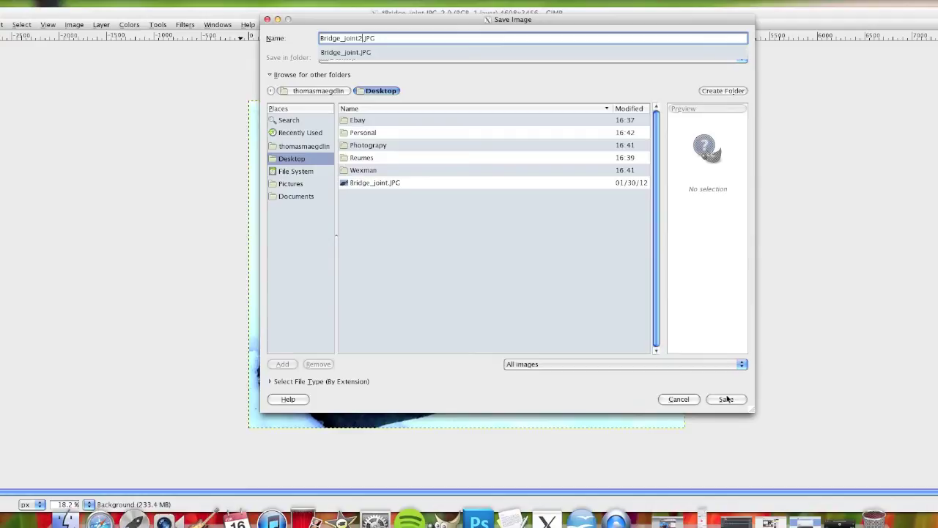
{"action": "left_click", "coordinate": [730, 400]}
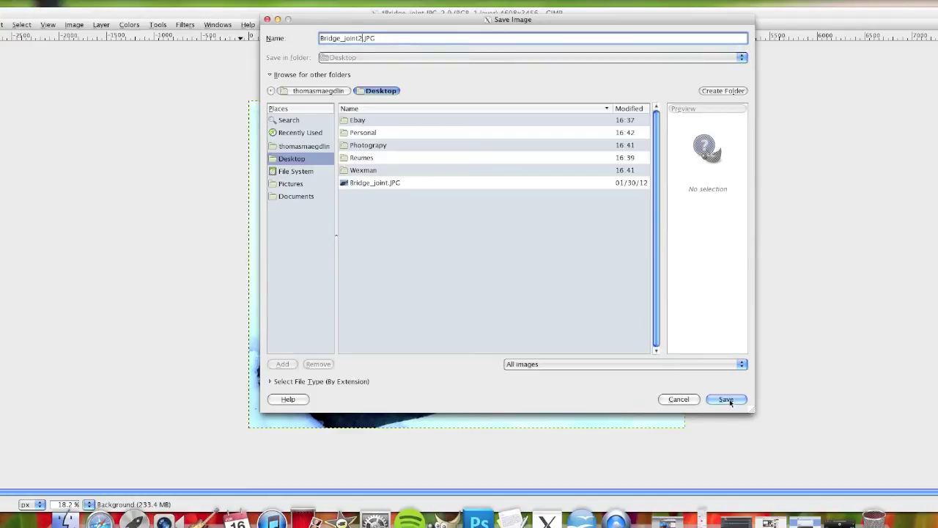
{"action": "left_click", "coordinate": [728, 400]}
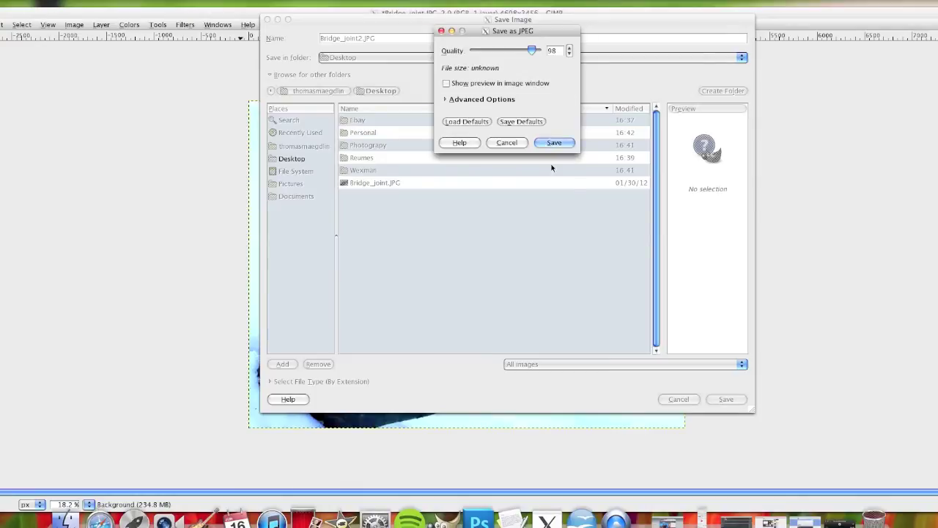
{"action": "left_click", "coordinate": [554, 143]}
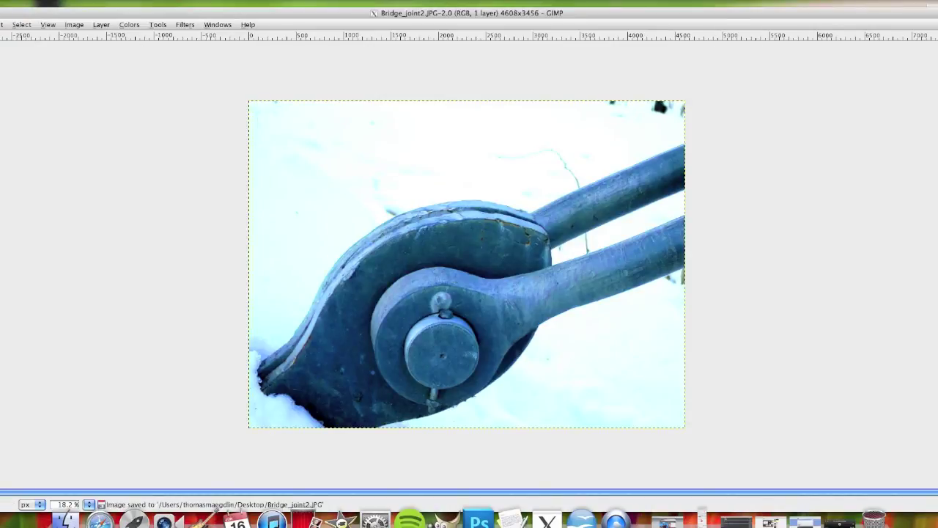
{"action": "left_click", "coordinate": [22, 12]}
{"action": "left_click_drag", "start_coordinate": [931, 308], "coordinate": [319, 242]}
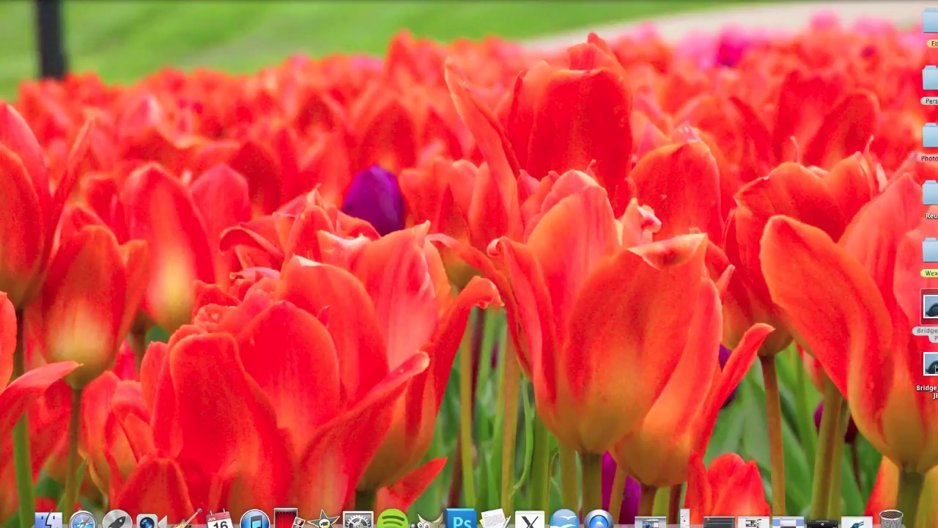
Open Bridge_joint.JPG and Bridge_joint2.JPG in Preview and move the original aside.
{"action": "key", "text": "Down"}
{"action": "key", "text": "super+o"}
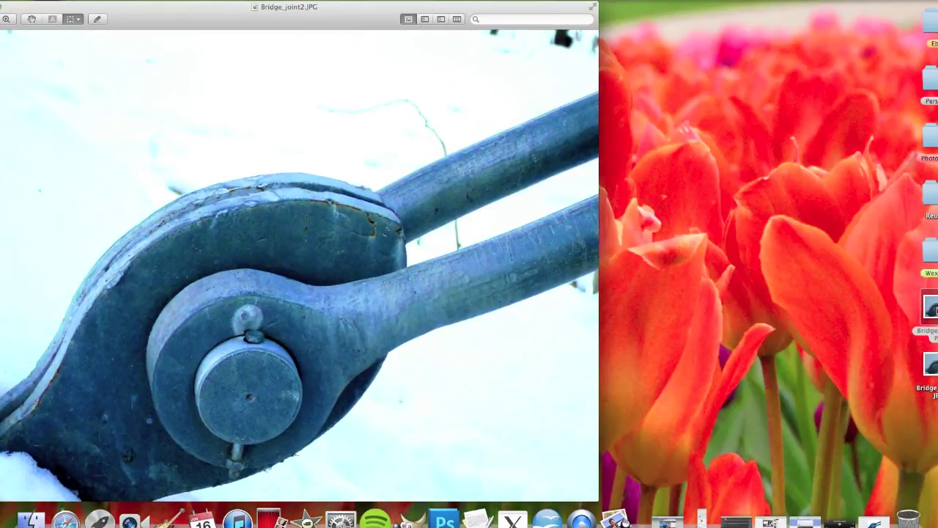
{"action": "key", "text": "Up"}
{"action": "key", "text": "super+o"}
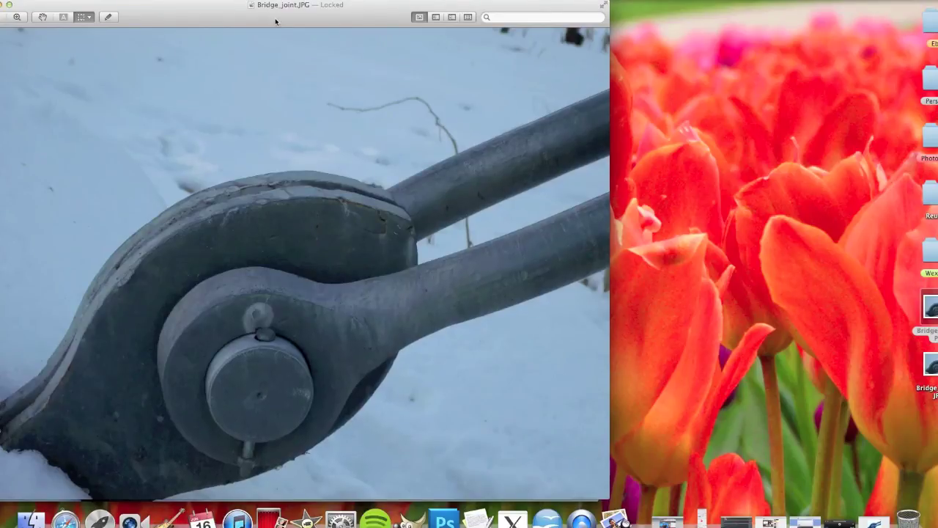
{"action": "left_click_drag", "start_coordinate": [275, 22], "coordinate": [726, 5]}
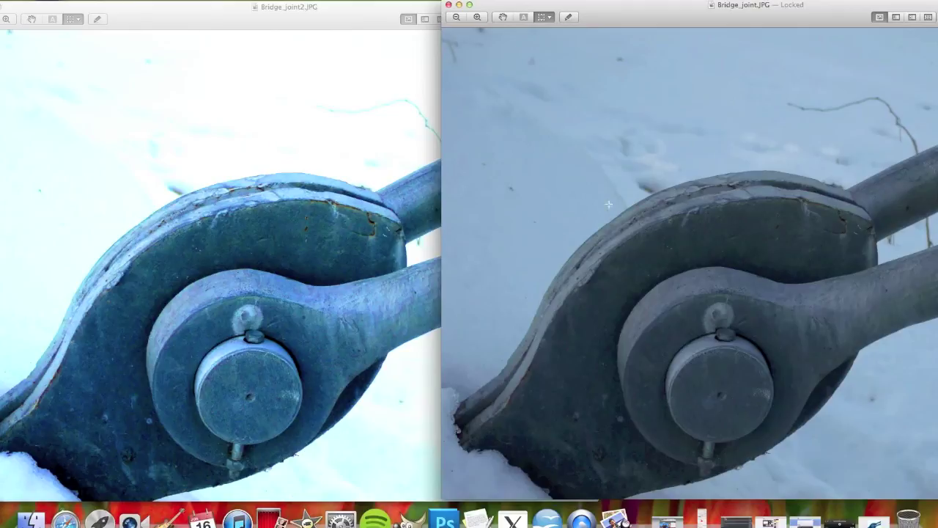
Switch between the two photos and arrange their windows side by side.
{"action": "left_click", "coordinate": [413, 139]}
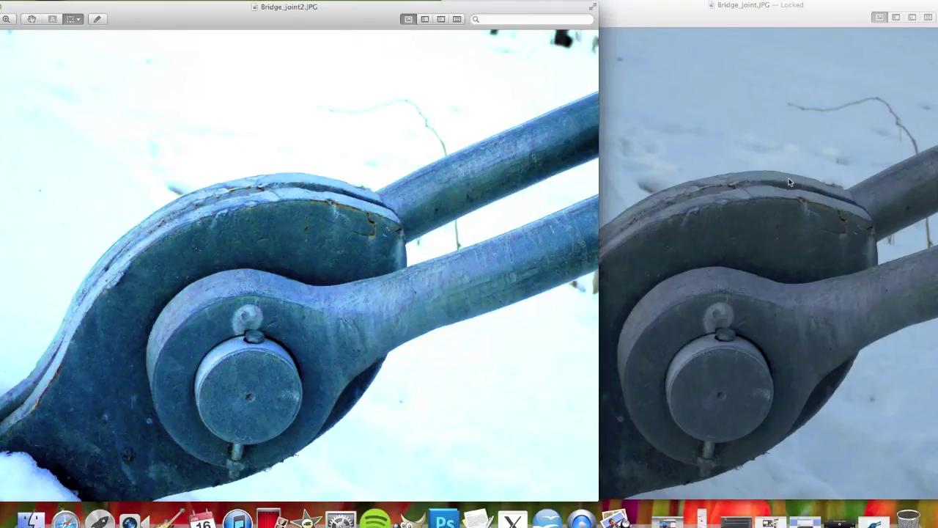
{"action": "left_click", "coordinate": [790, 183]}
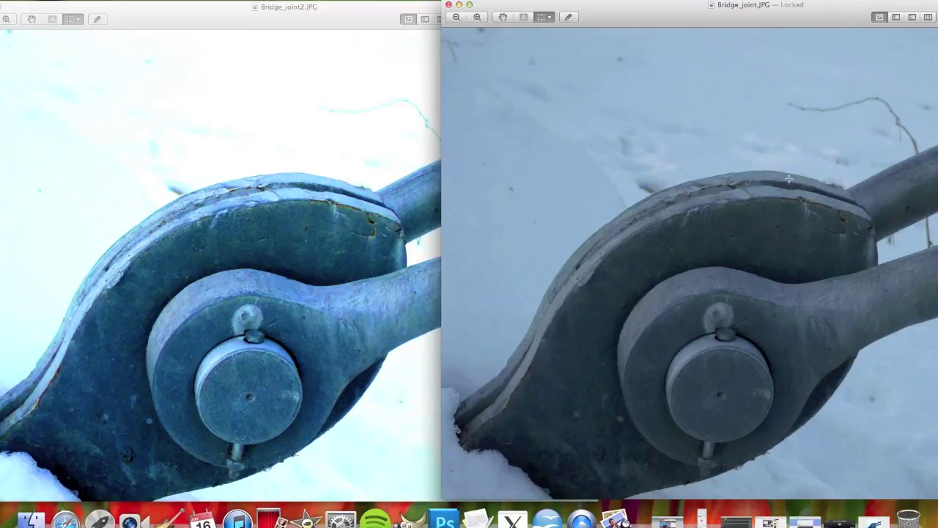
{"action": "left_click", "coordinate": [354, 128]}
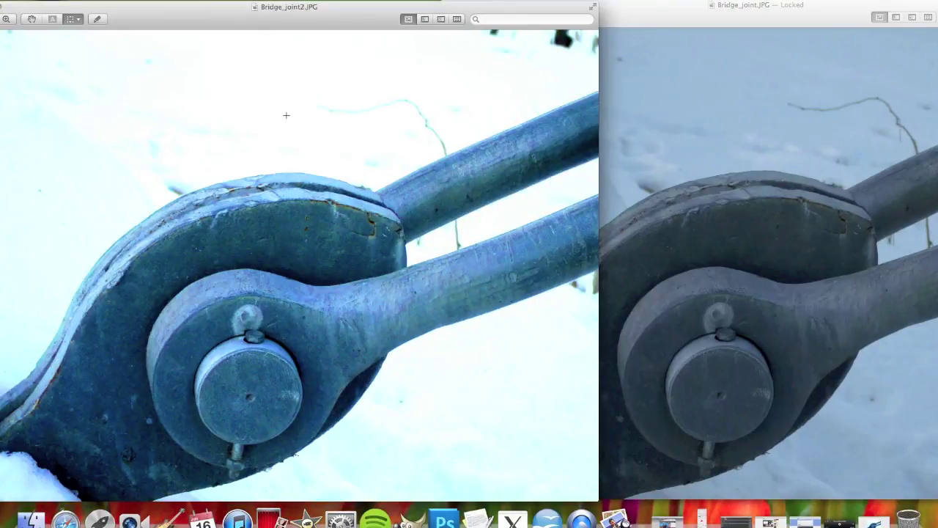
{"action": "left_click_drag", "start_coordinate": [123, 5], "coordinate": [294, 6]}
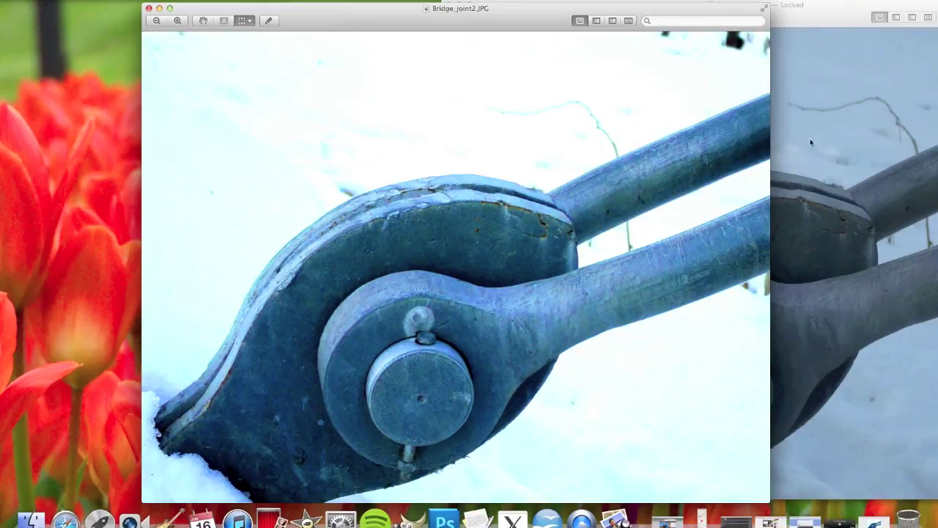
{"action": "mouse_move", "coordinate": [393, 20]}
{"action": "left_mouse_down"}
{"action": "mouse_move", "coordinate": [599, 15]}
{"action": "mouse_move", "coordinate": [455, 7]}
{"action": "left_mouse_up"}
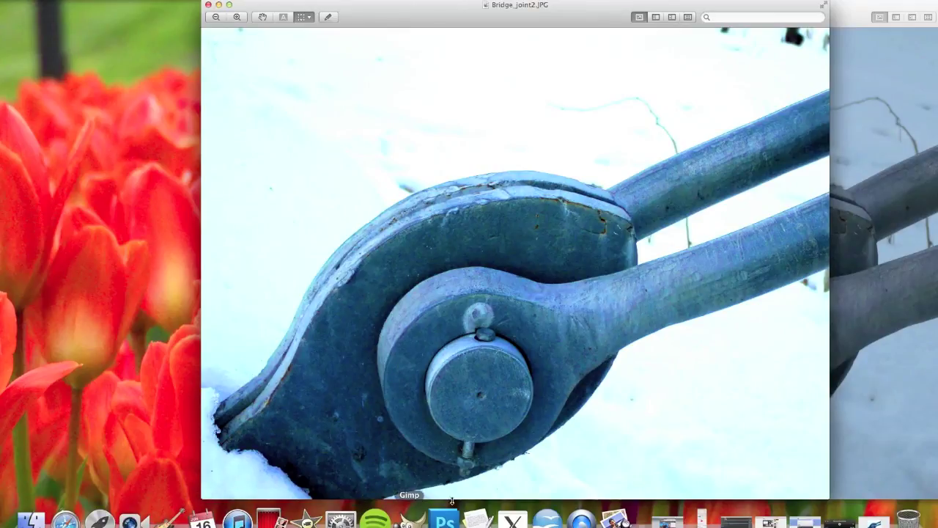
{"action": "left_click", "coordinate": [581, 520]}
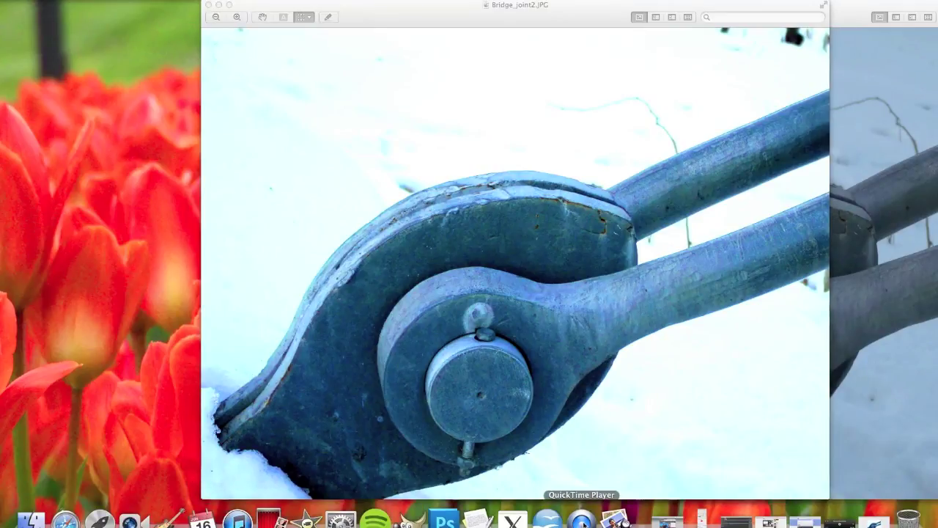
{"action": "left_click", "coordinate": [125, 0]}
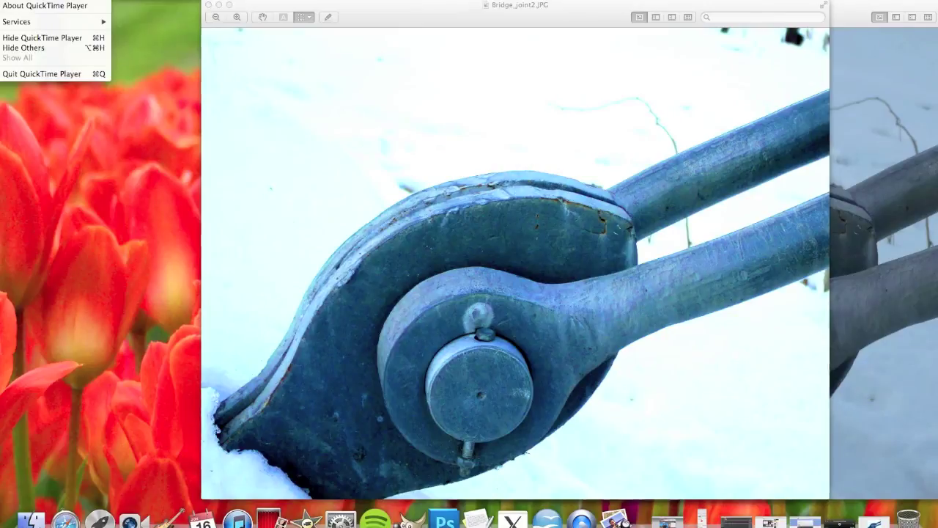